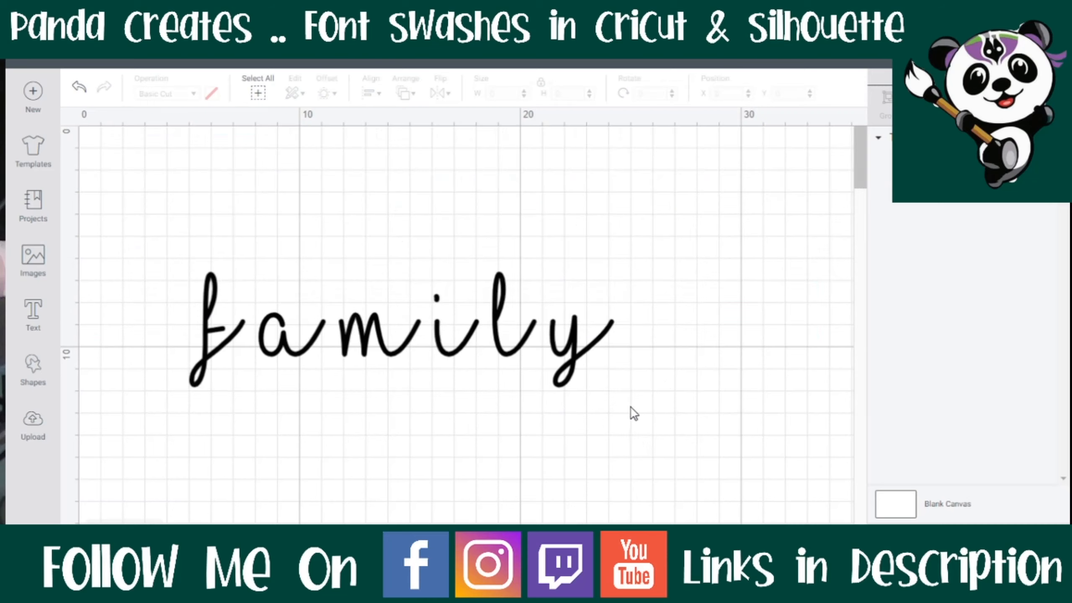
Search the system fonts for "i love glitter" and apply I Love Glitter to the word "family"
click(415, 351)
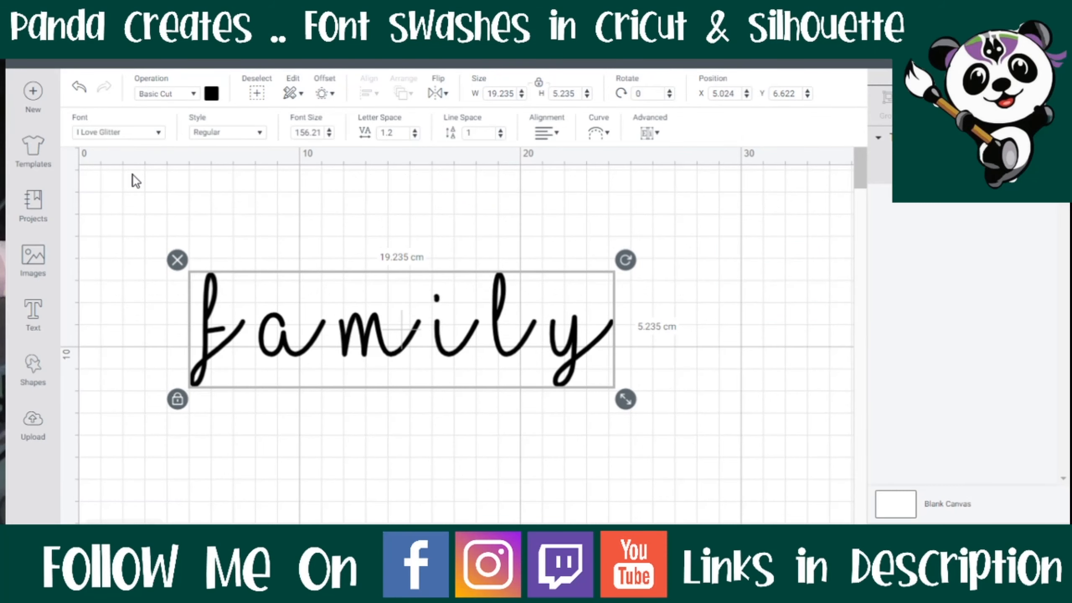
click(133, 132)
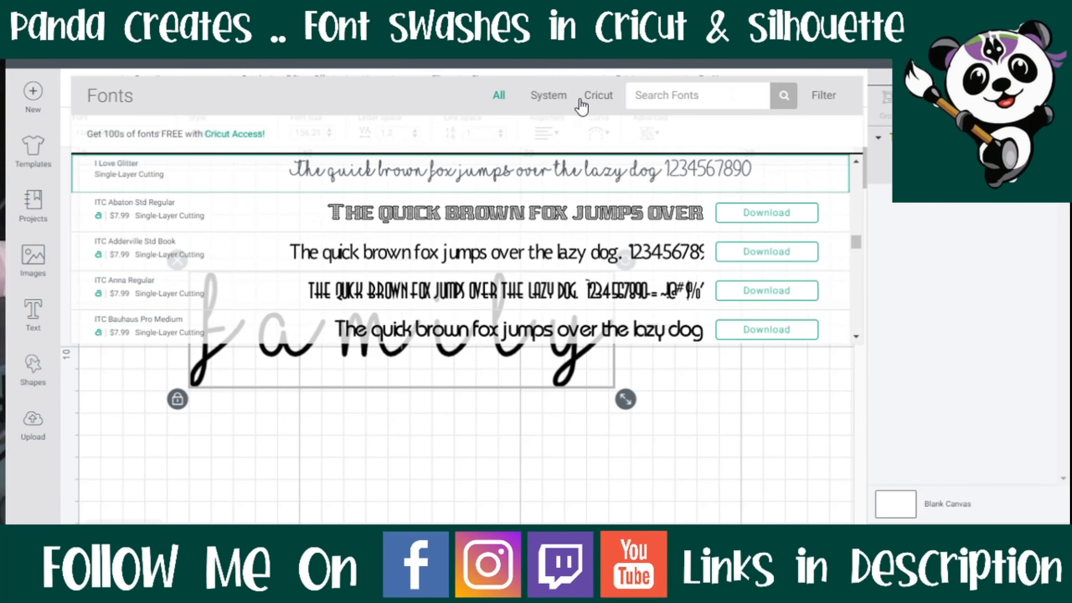
click(544, 108)
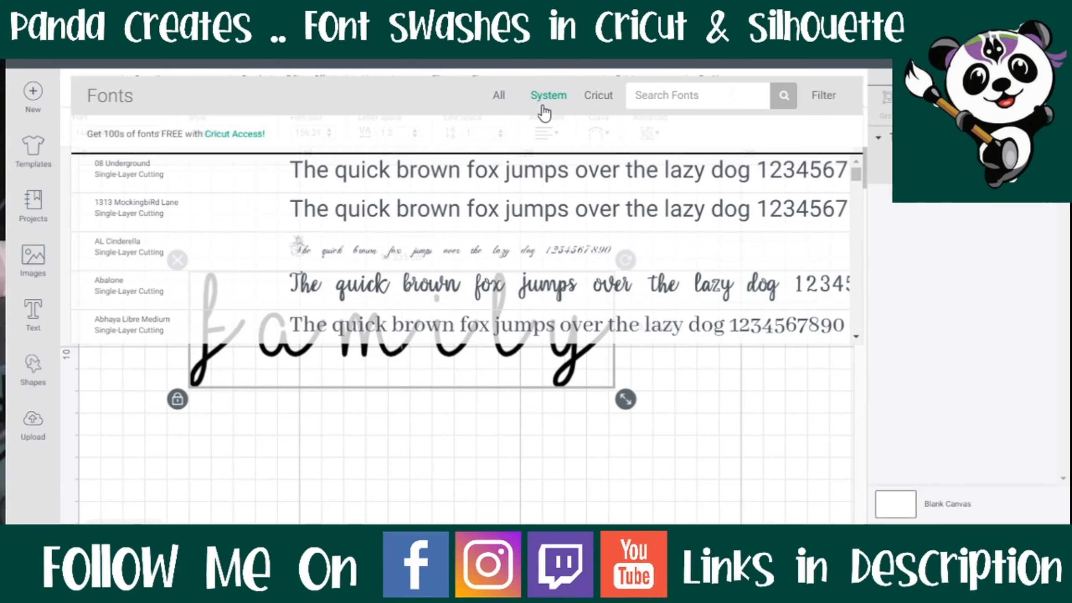
click(614, 103)
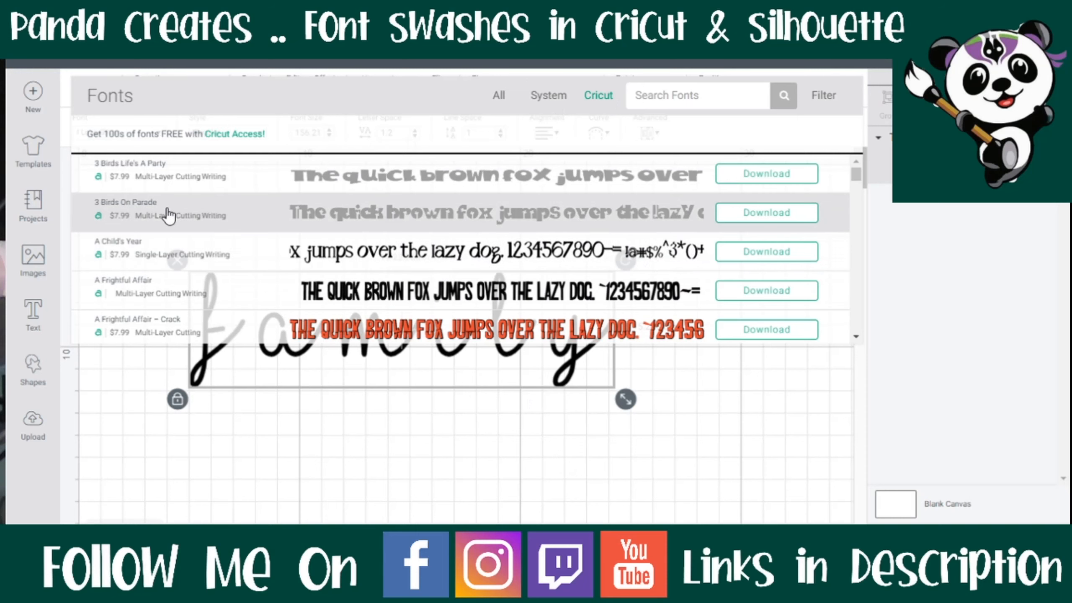
click(544, 100)
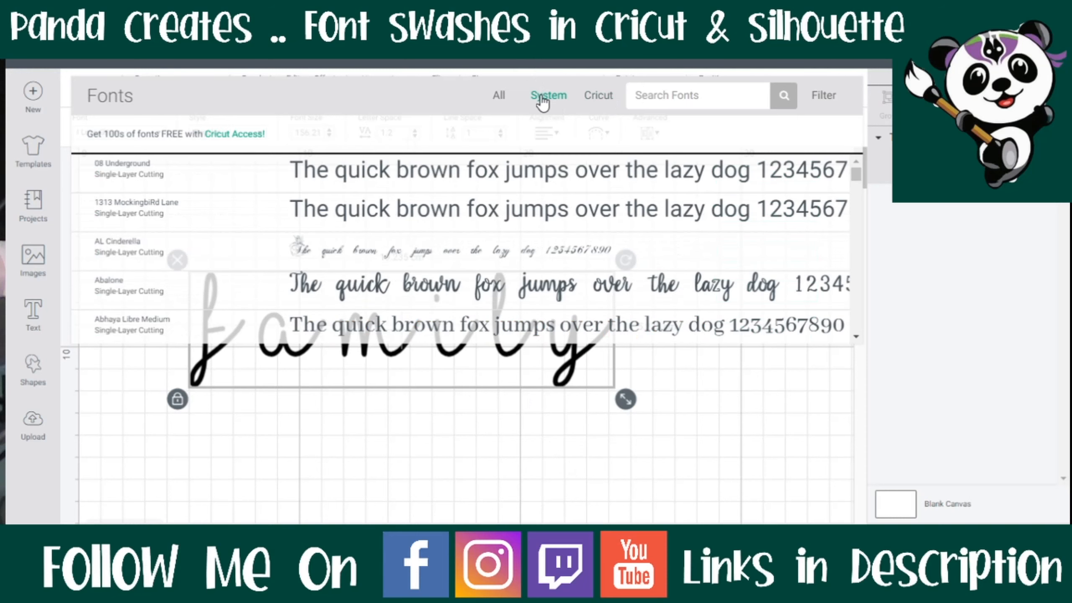
click(687, 103)
text(i love glitter)
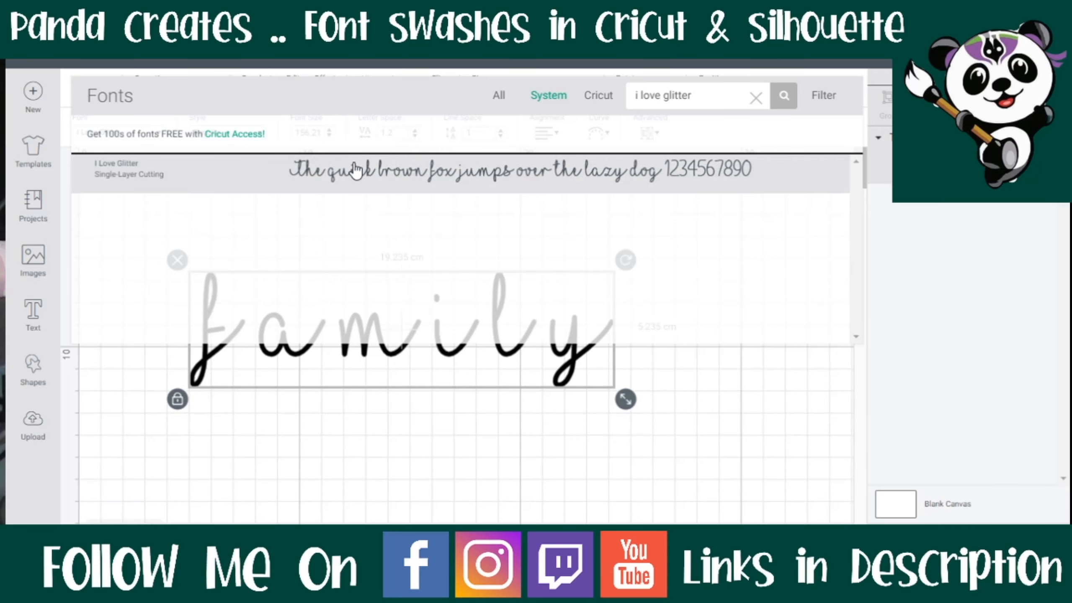
click(237, 168)
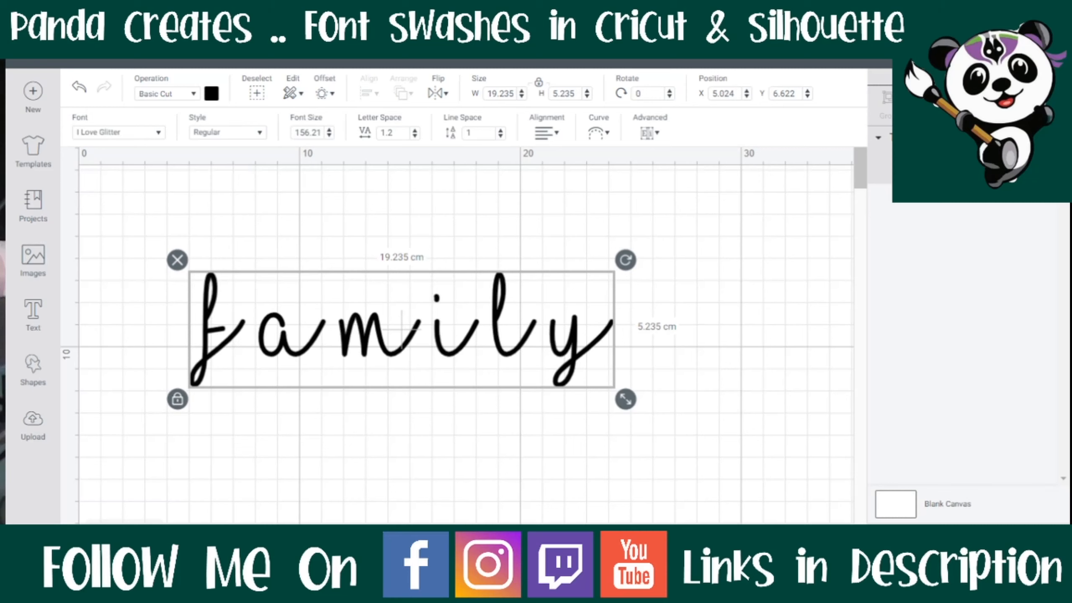
Ungroup the word "family" into separate letters and check the font choices for the f and the y
click(580, 358)
click(219, 322)
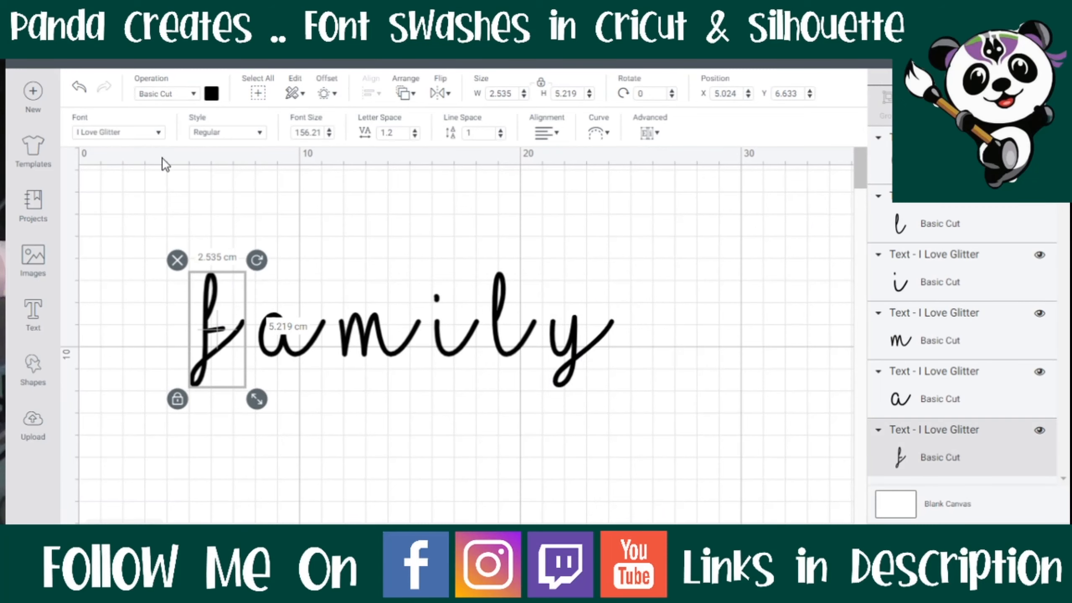
click(157, 135)
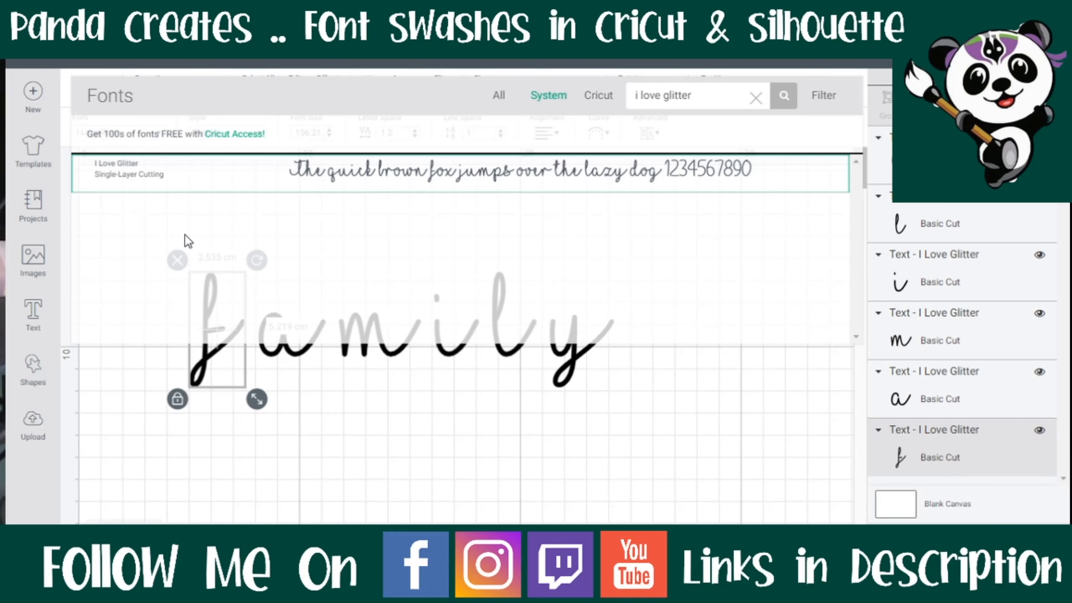
click(468, 419)
click(574, 343)
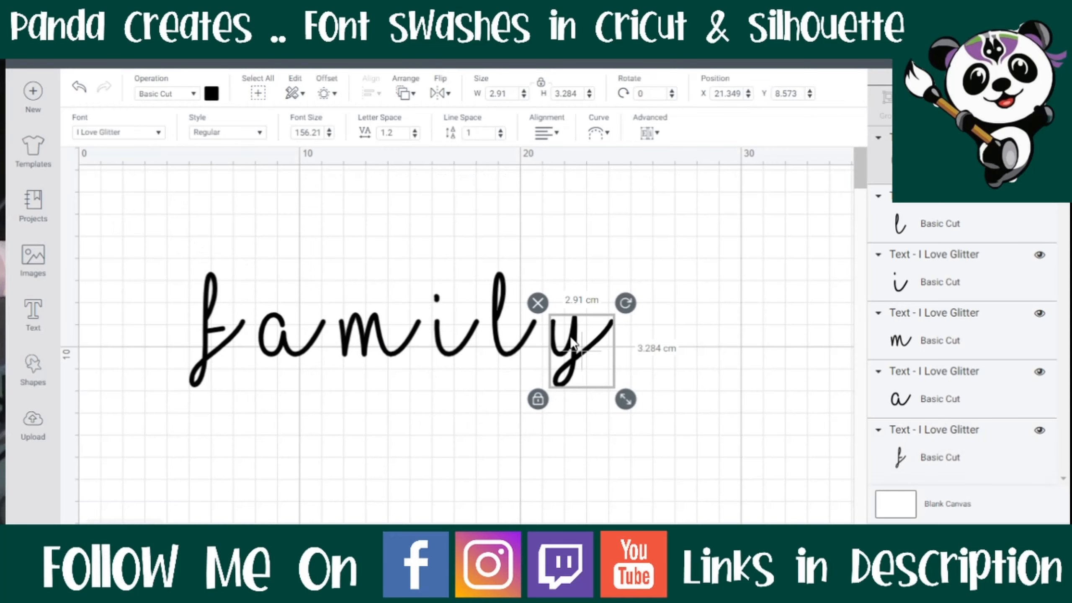
click(157, 133)
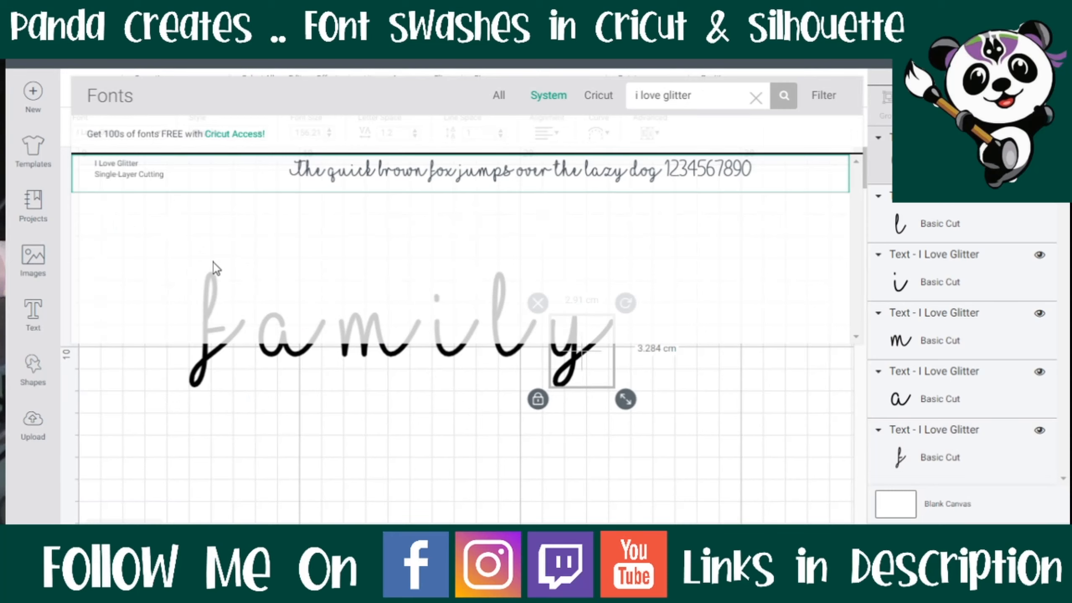
click(456, 474)
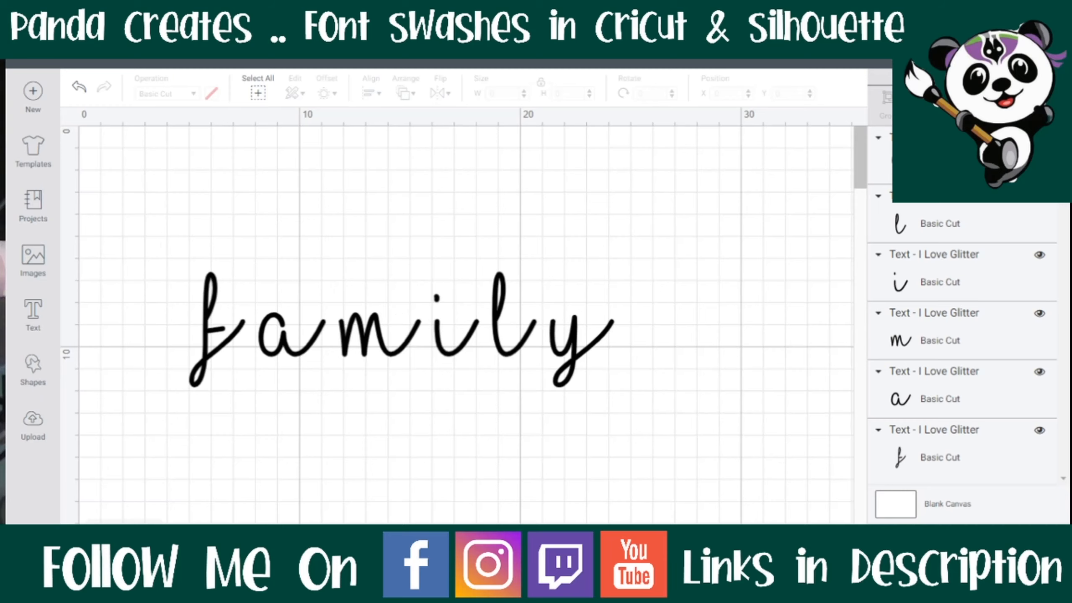
Open the Windows Character Map and show the characters of the I Love Glitter font
key(super)
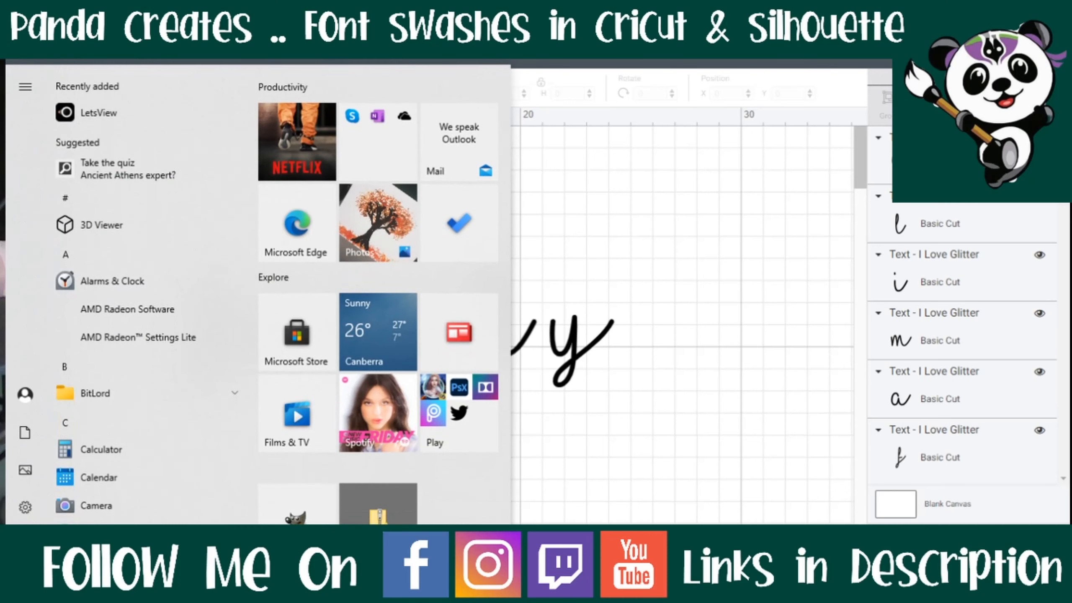
text(ch)
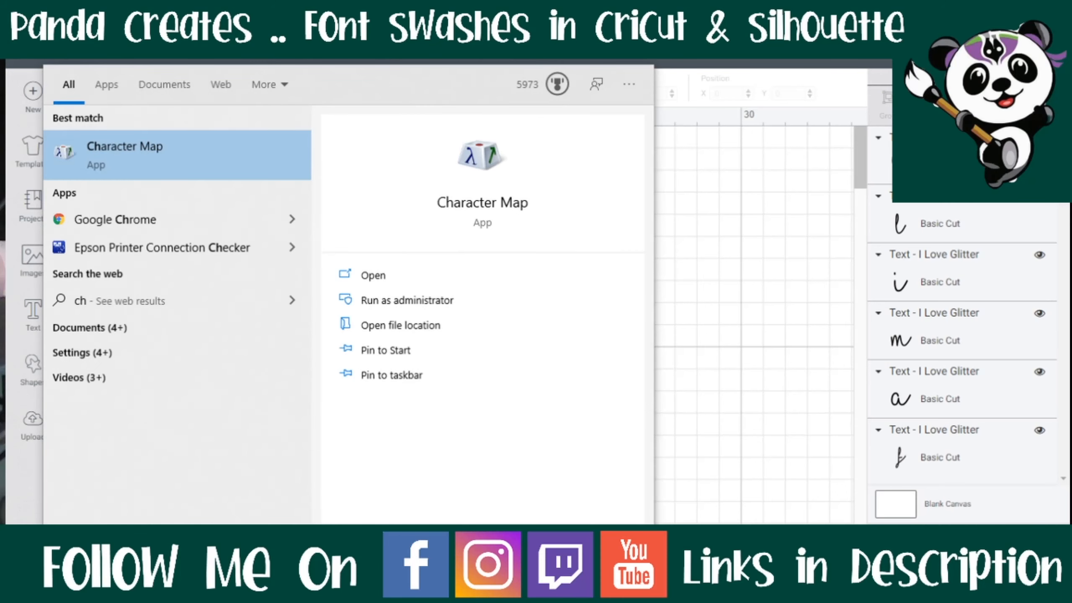
click(107, 149)
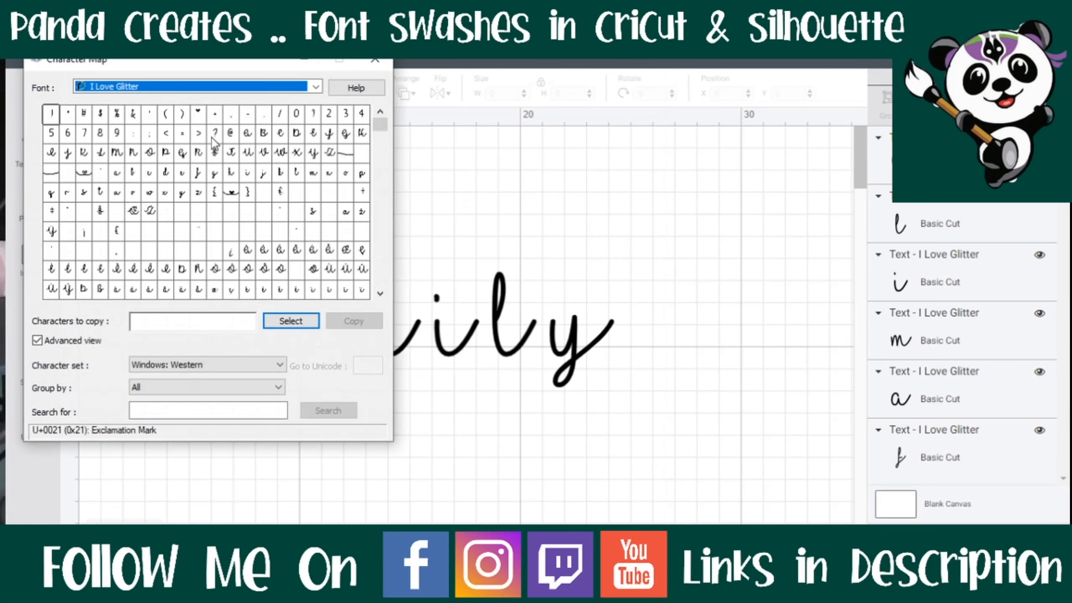
click(137, 83)
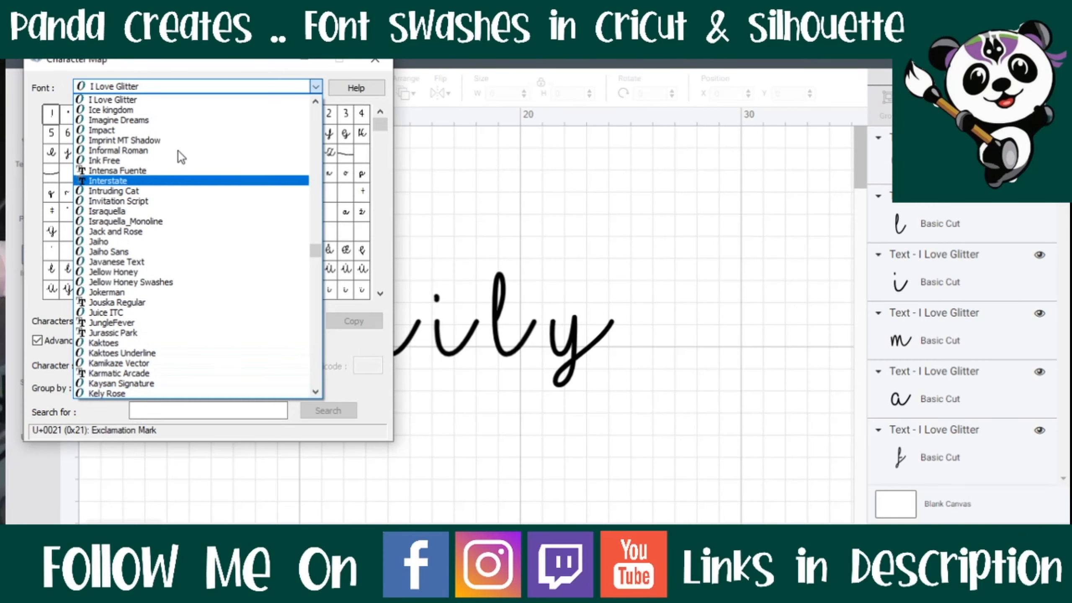
click(146, 98)
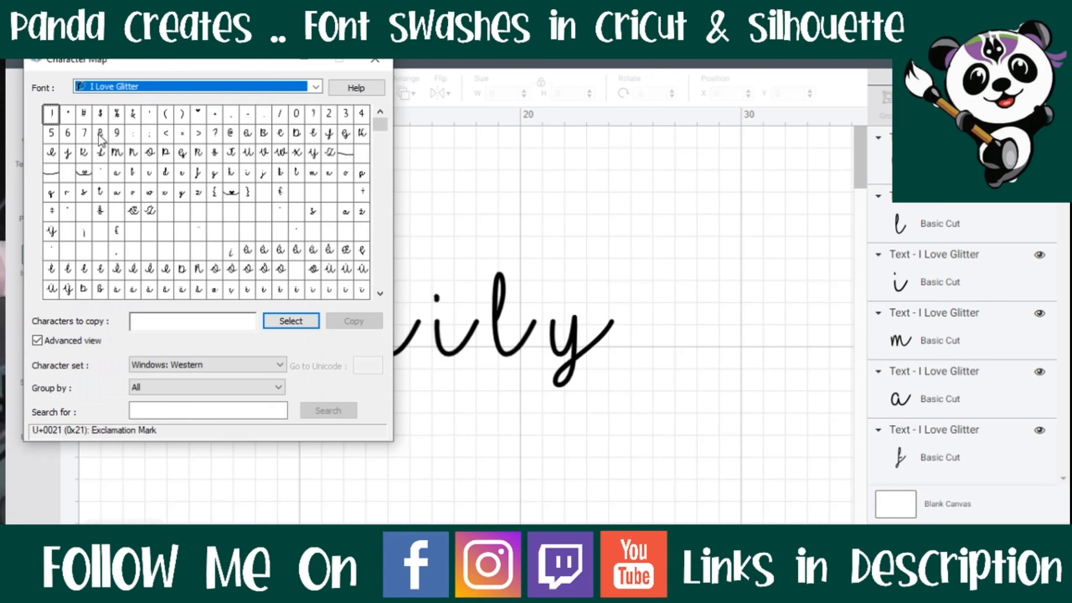
Copy the heart swash stored as the Vertical Line character (U+007C)
click(230, 193)
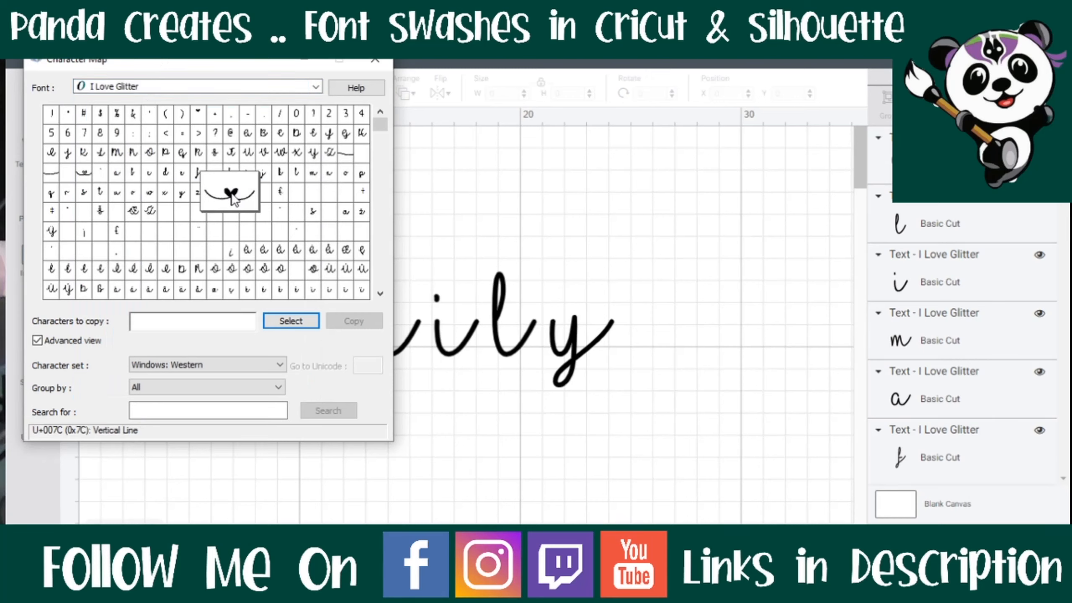
click(279, 323)
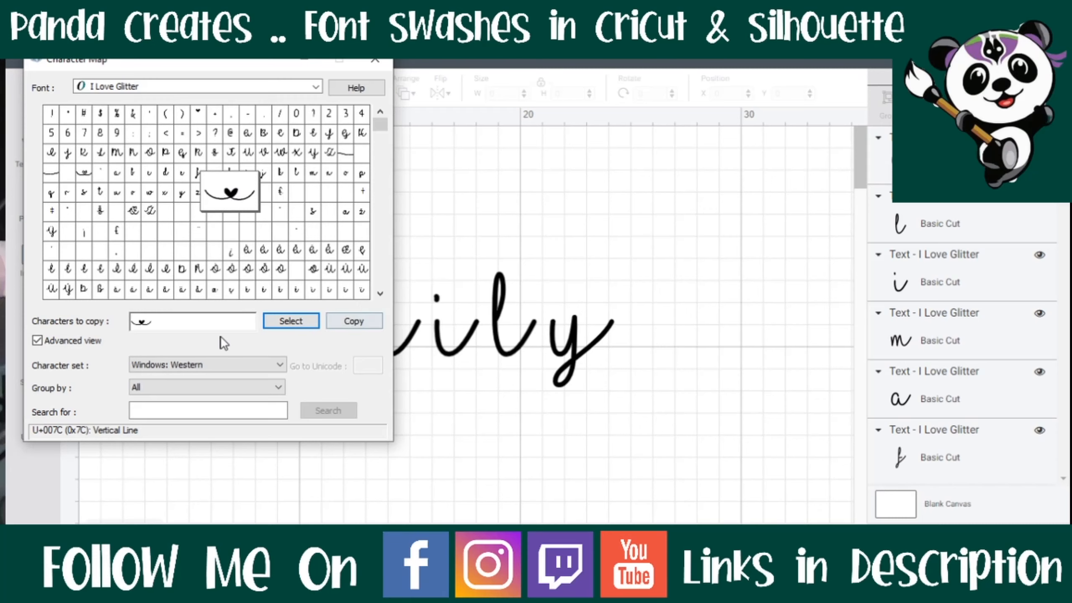
click(374, 321)
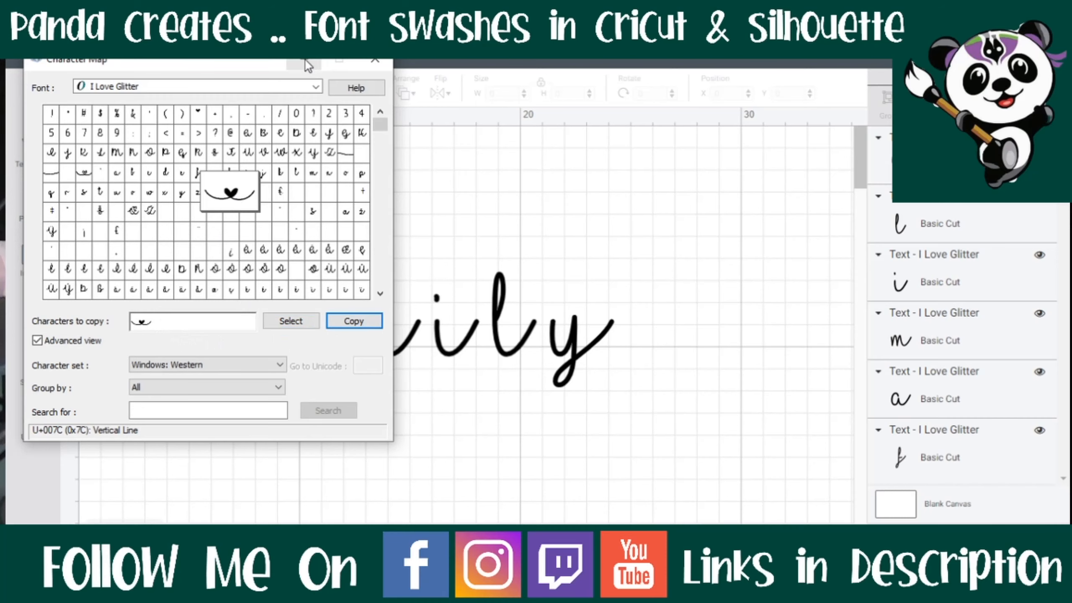
Return to Cricut Design Space and paste the copied heart swash as a new text object
click(375, 59)
right_click(149, 221)
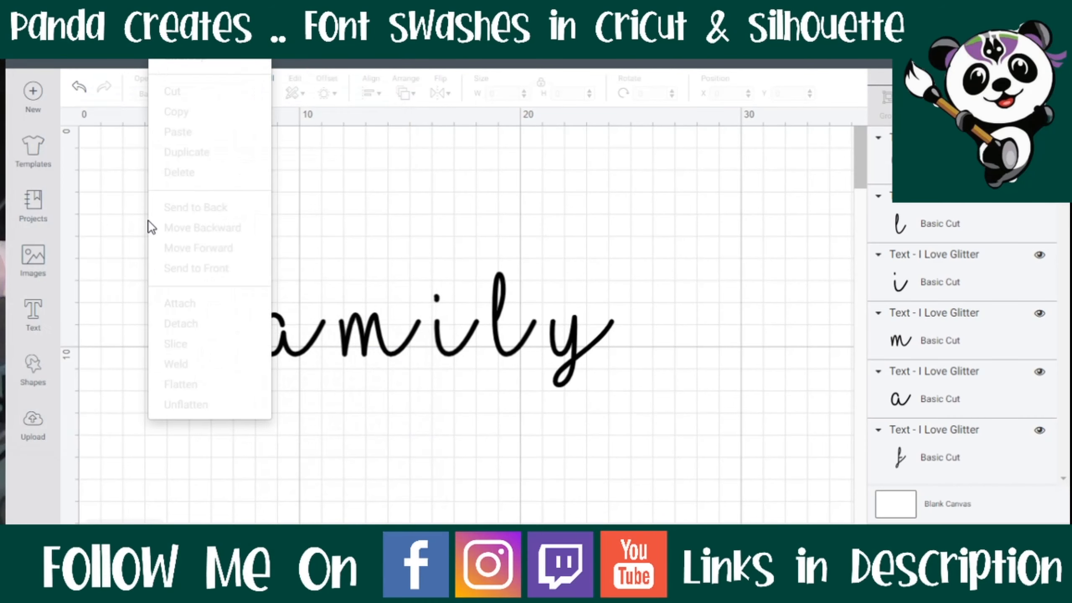
click(414, 232)
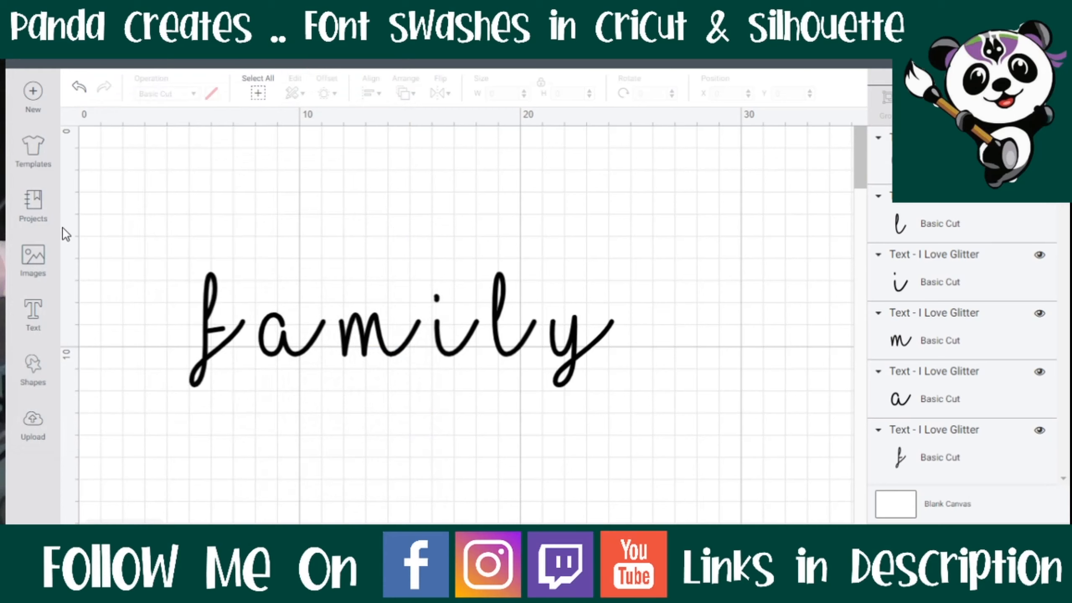
click(33, 314)
key(ctrl+v)
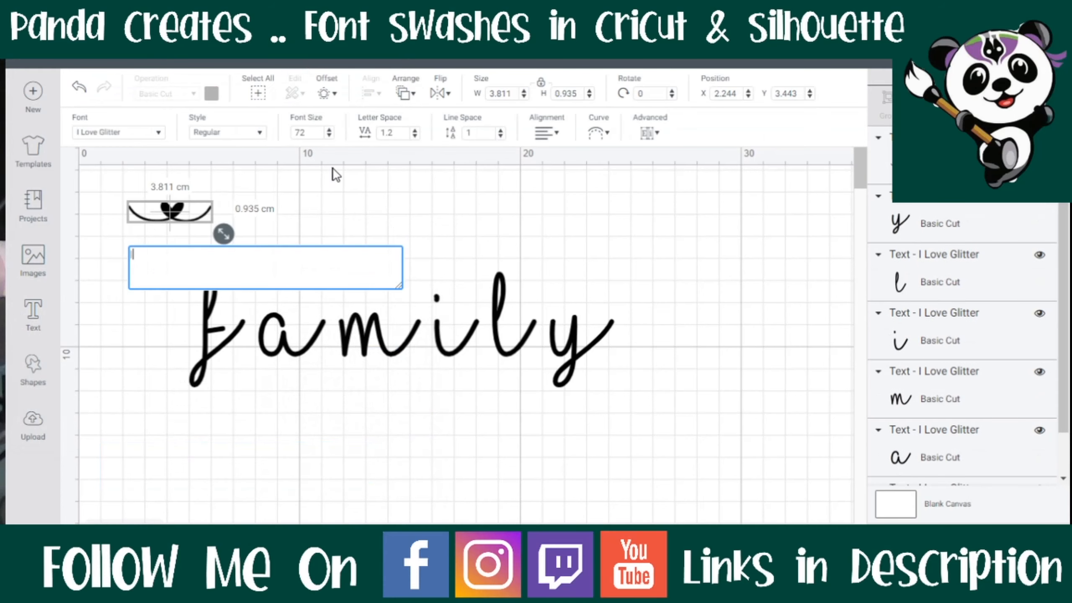
click(321, 201)
Move the heart swash in front of the f and enlarge it to about 5.25 cm wide so it joins the letter
drag(168, 213, 162, 336)
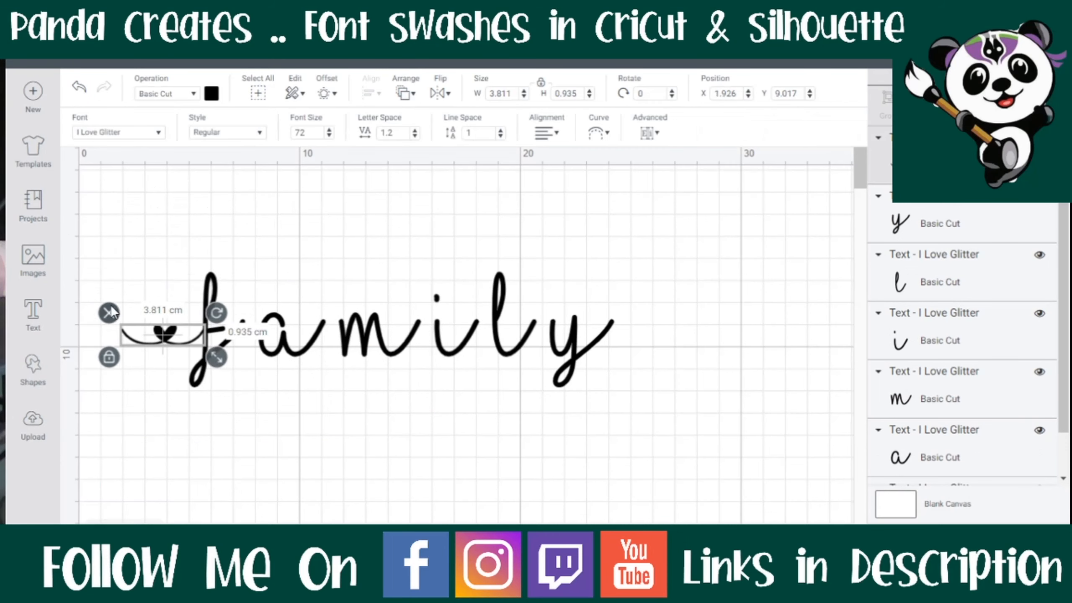
drag(220, 354, 152, 340)
click(344, 415)
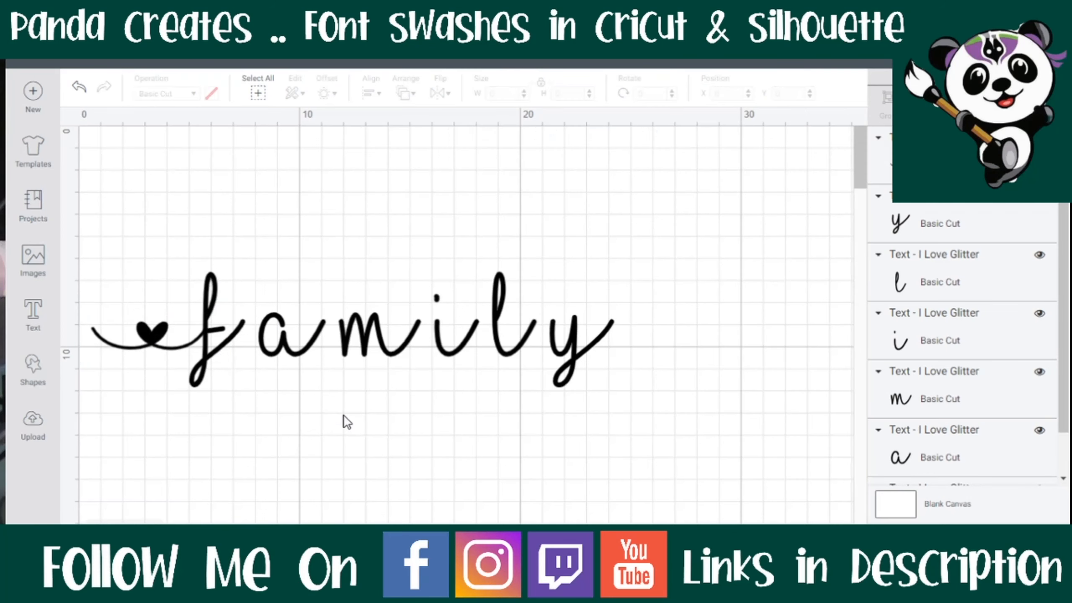
Duplicate the heart swash and place the copy beyond the y, at the end of the word
click(156, 342)
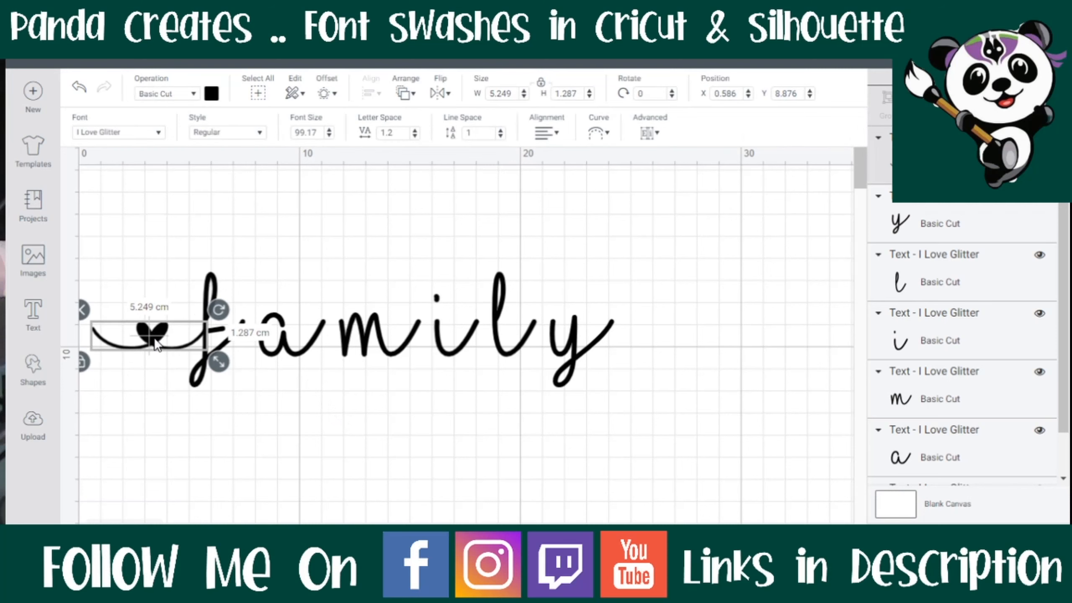
key(ctrl+d)
drag(167, 359, 706, 289)
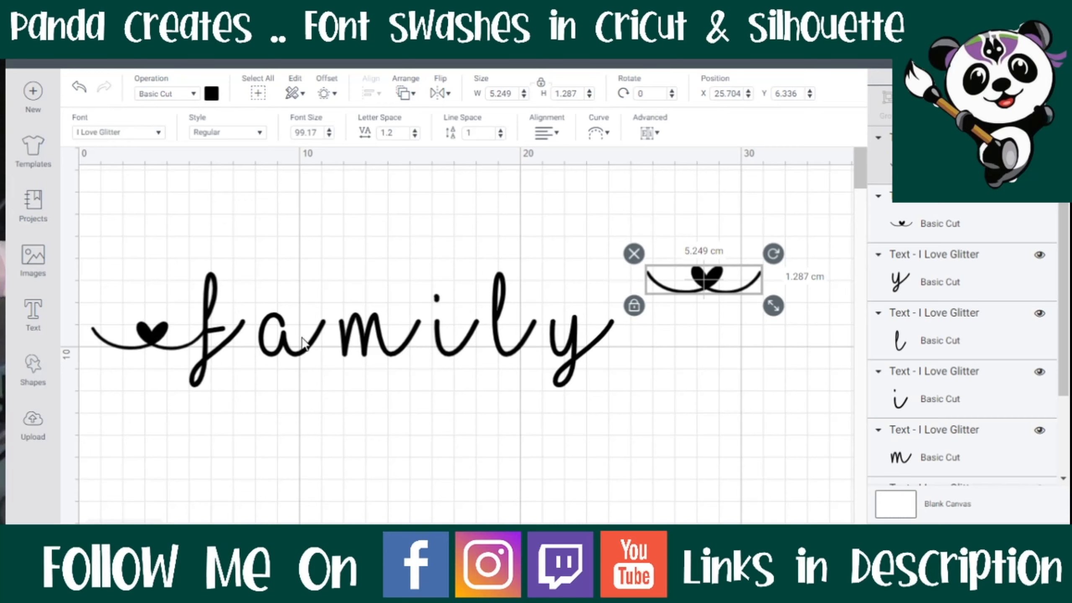
Move the a, m, i, l and y closer together so every letter of "family" connects to the one before it
click(282, 353)
drag(282, 352, 257, 350)
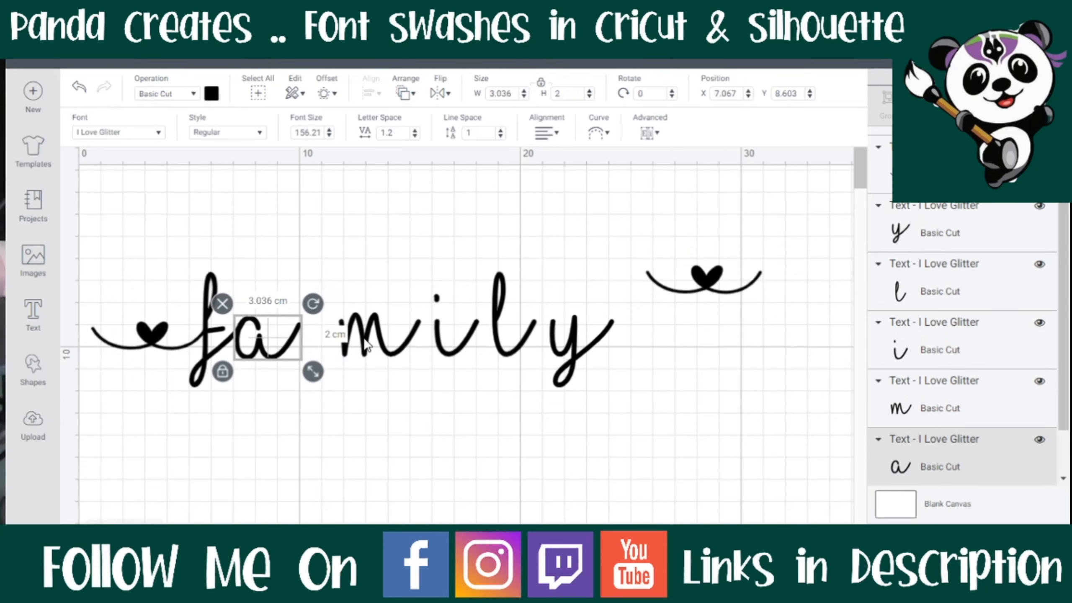
drag(392, 351, 347, 355)
drag(454, 338, 399, 353)
drag(512, 352, 427, 361)
drag(576, 355, 476, 362)
click(592, 403)
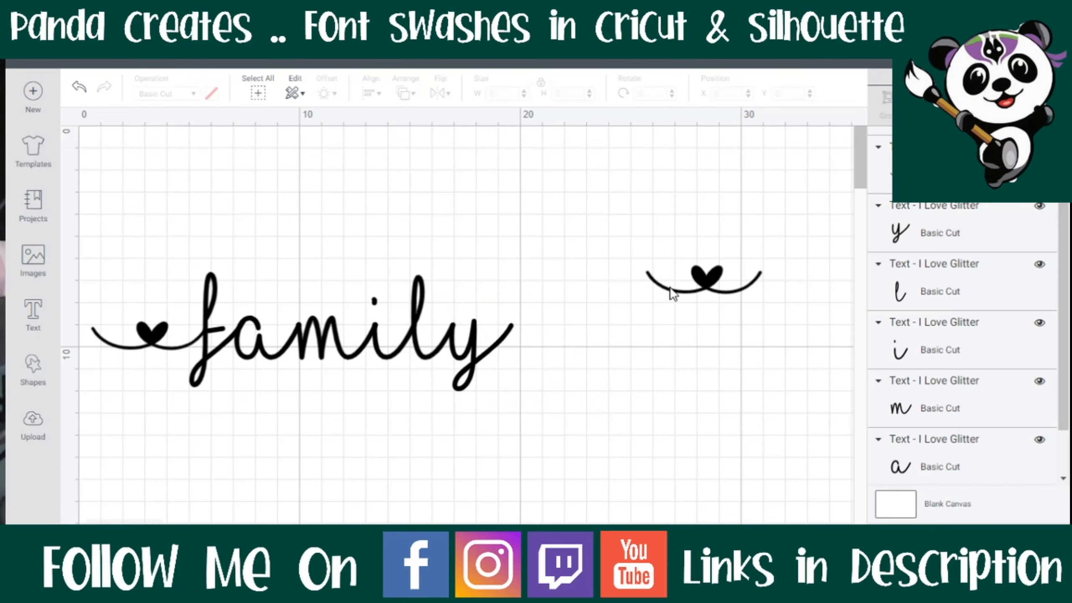
Join the second heart swash to the tail of the y and weld all the letters and swashes together
drag(699, 282, 571, 334)
click(606, 447)
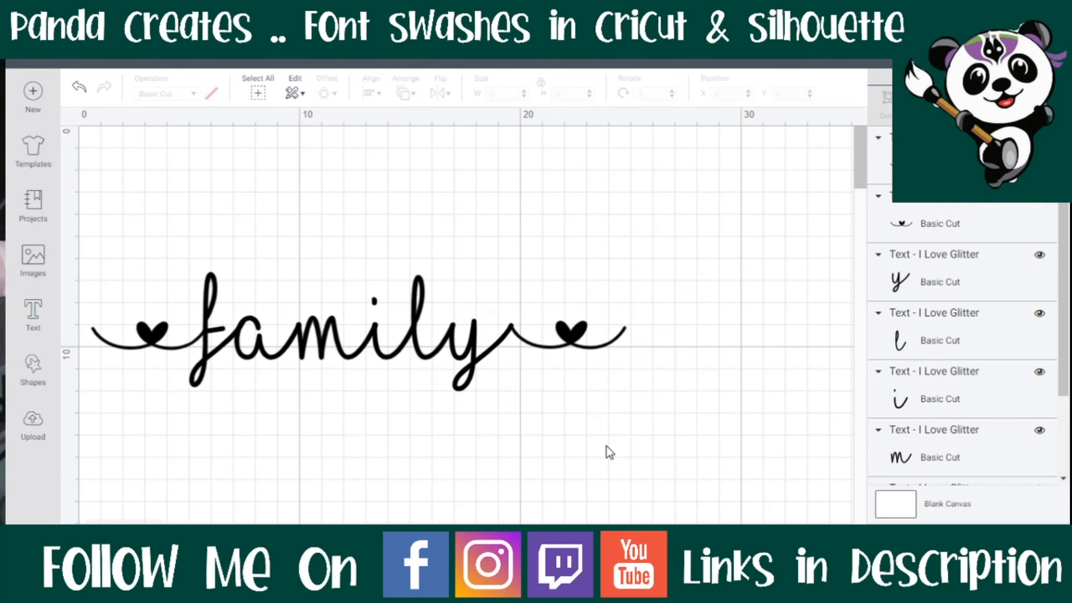
drag(709, 439, 92, 220)
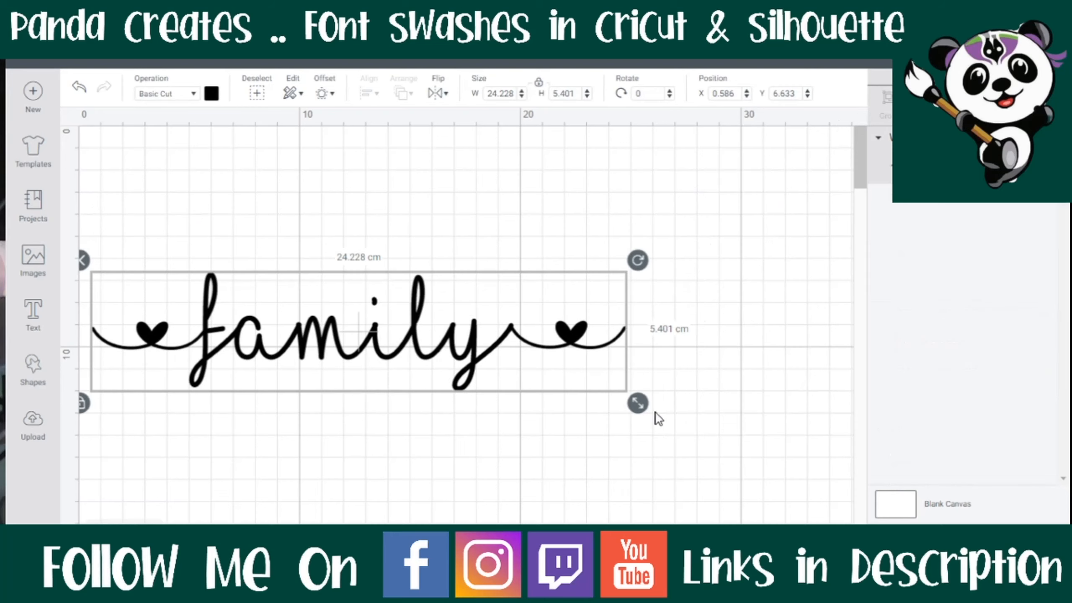
Scale the welded design to about 20.07 cm wide and move it higher on the canvas, to about X 5.7, Y 1.9
drag(638, 403, 544, 383)
drag(377, 320, 419, 273)
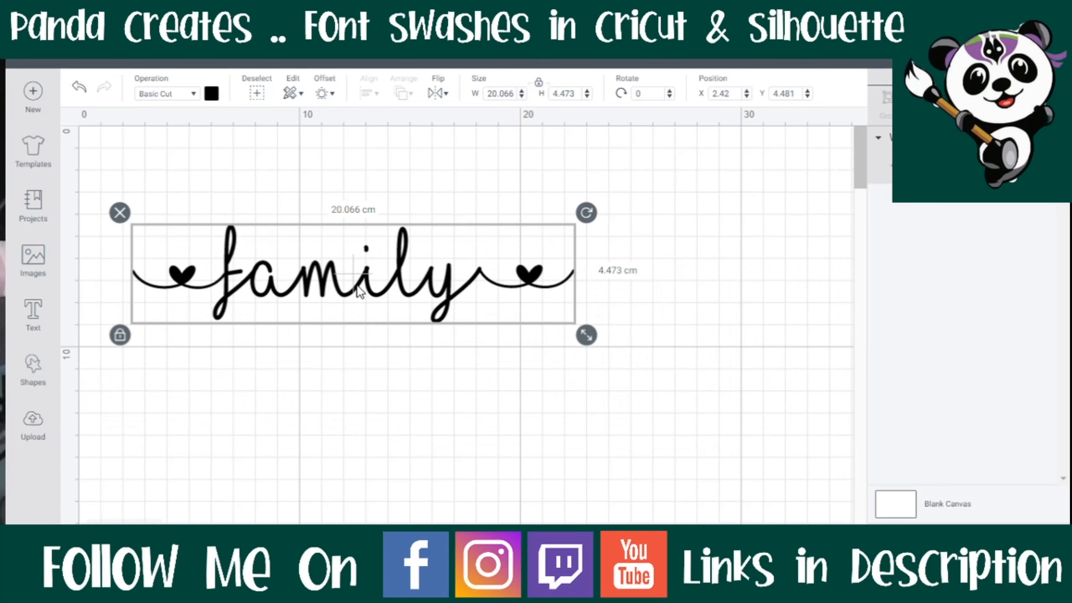
drag(359, 291, 433, 235)
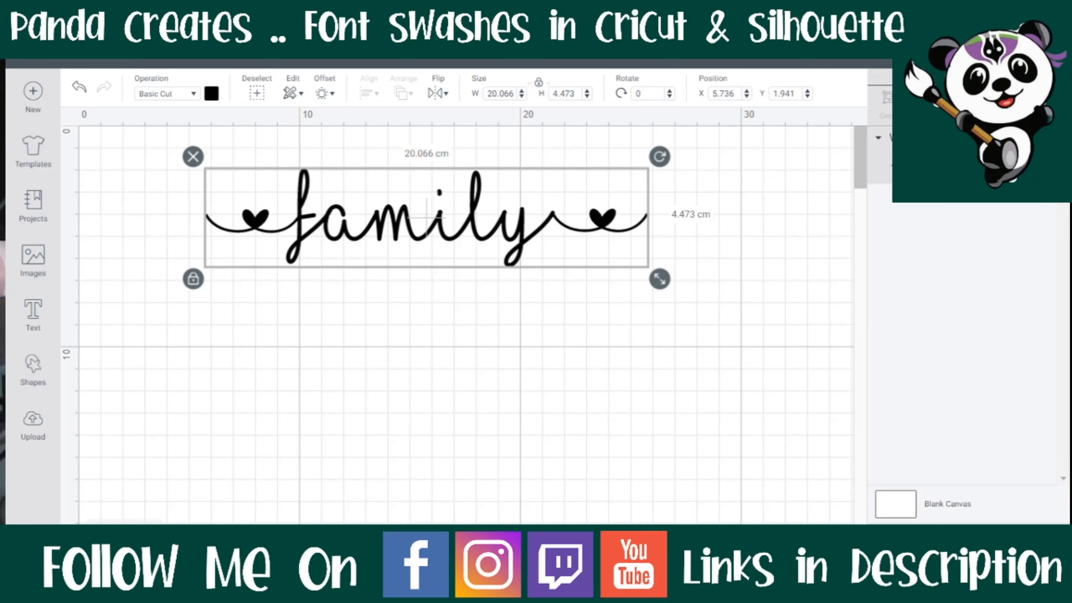
Switch back to Character Map and move its window towards the middle of the screen
key(alt+Tab)
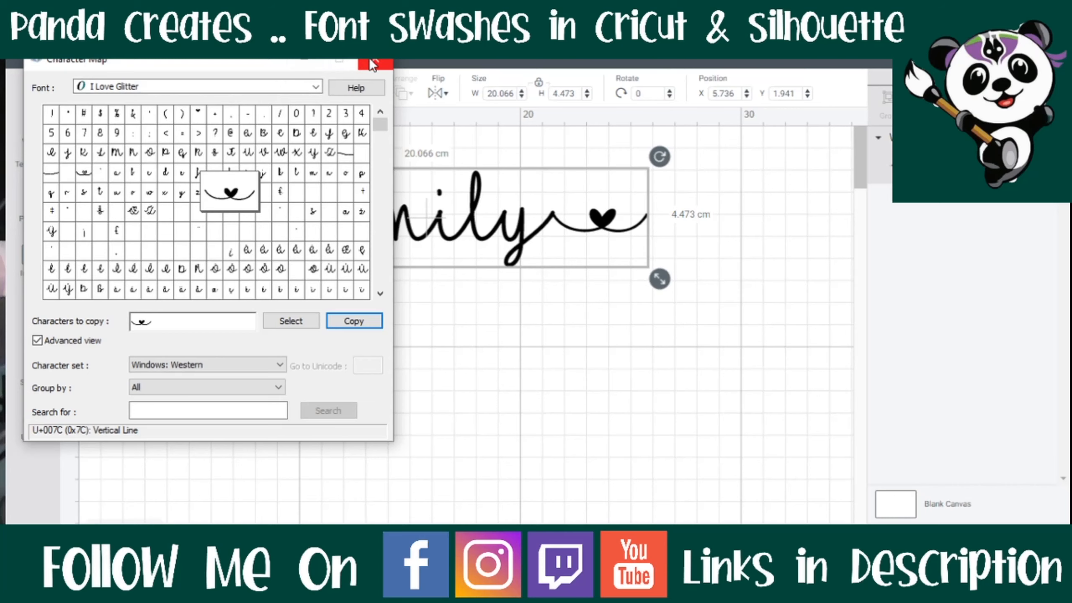
drag(232, 62, 395, 75)
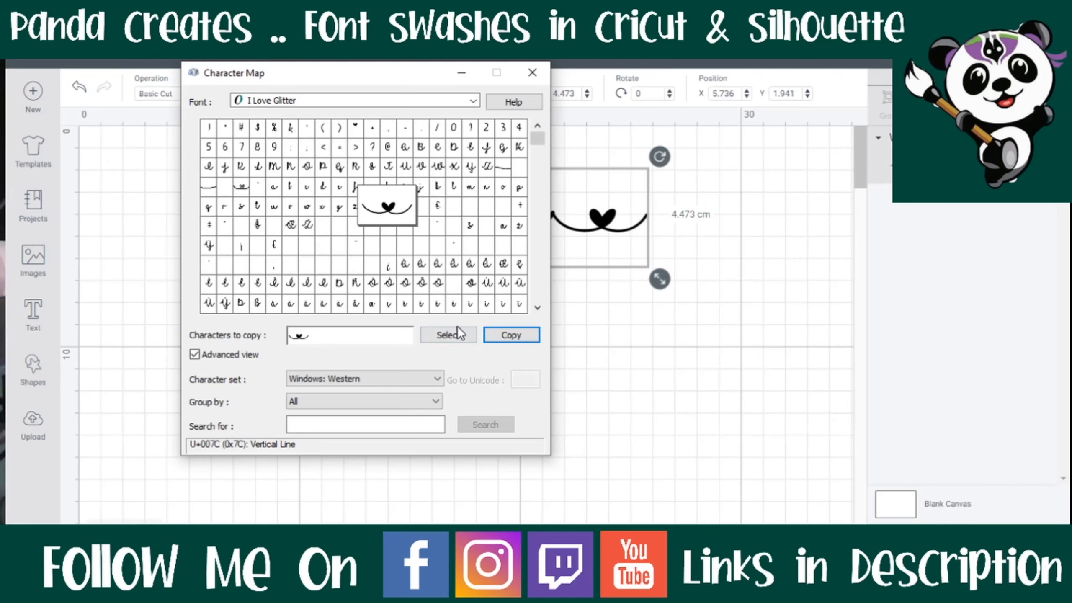
Copy the heart swash in Character Map, then switch to Silhouette Studio and add the text "family" to the blank page
click(516, 337)
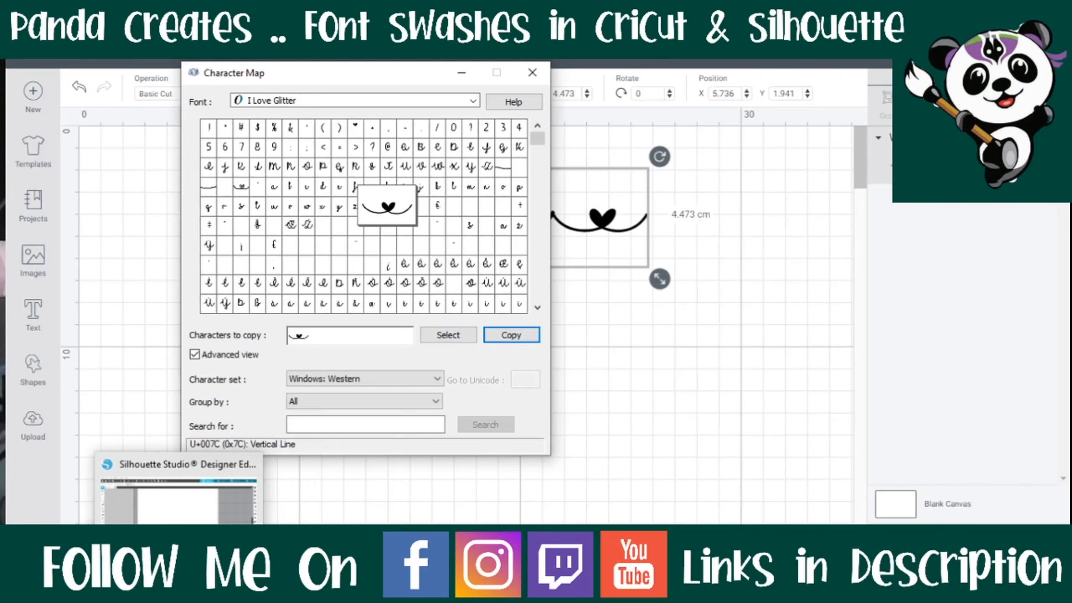
click(179, 587)
click(17, 229)
click(391, 267)
text(family)
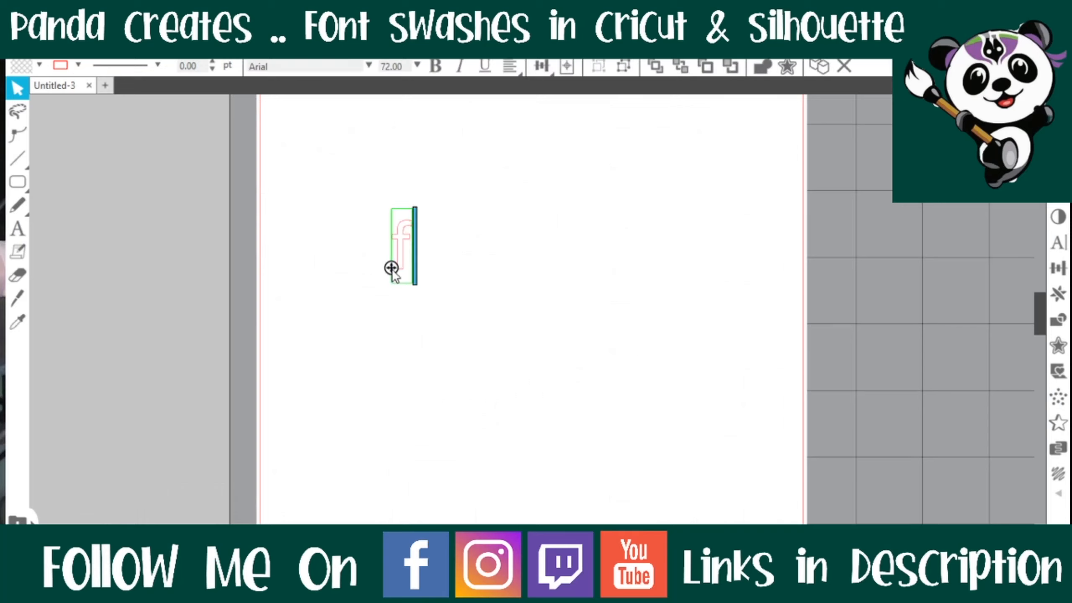
click(826, 360)
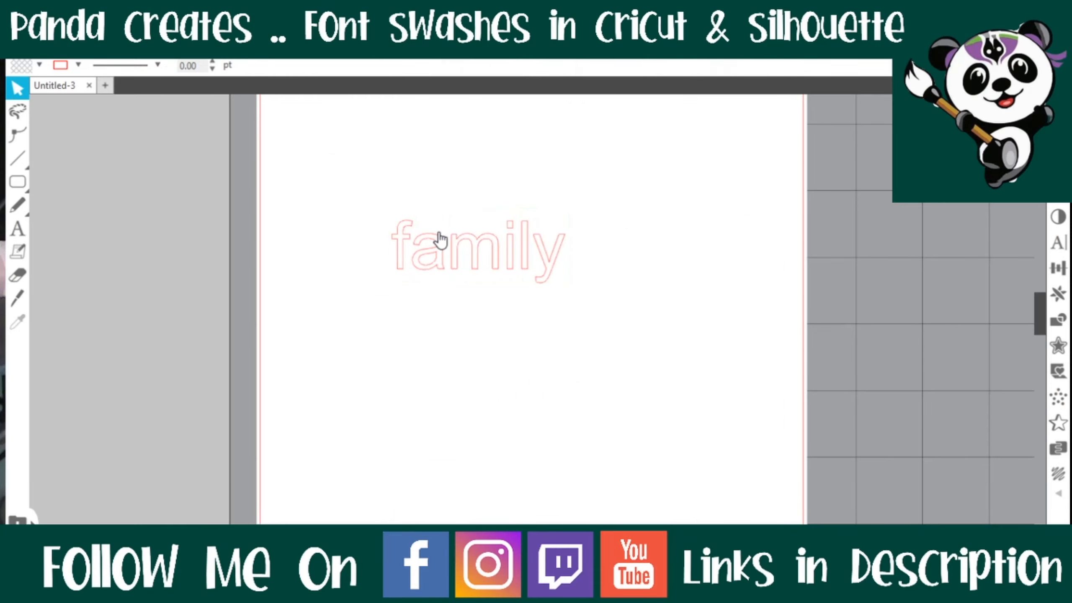
Fill the "family" text with solid black
click(479, 246)
click(1058, 139)
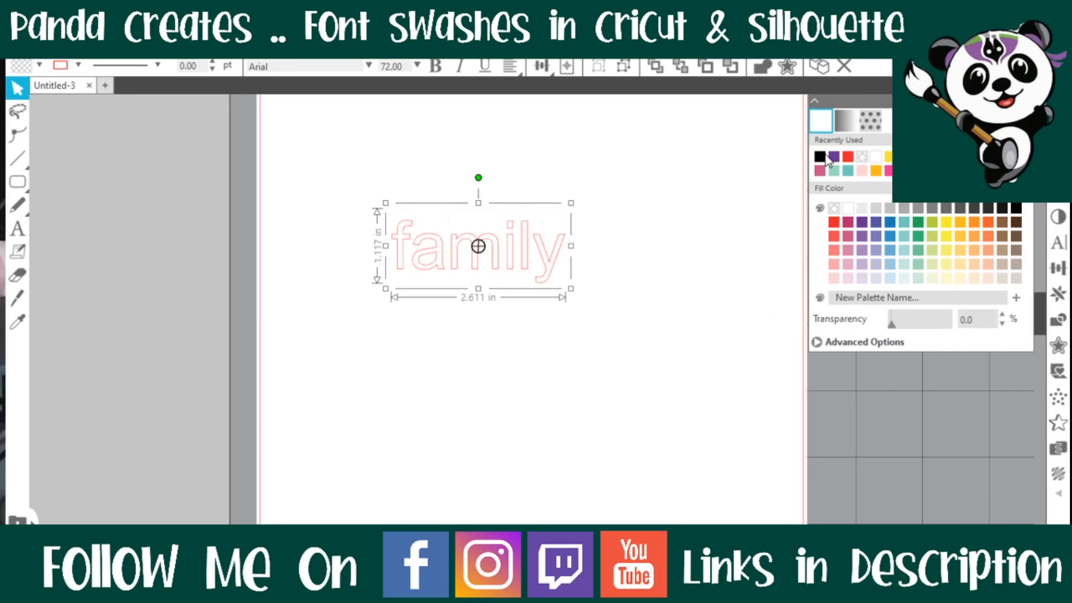
click(819, 157)
click(706, 310)
Enlarge the "family" text proportionally to about 4.72 in wide and shift it slightly towards the upper left of the page
click(479, 246)
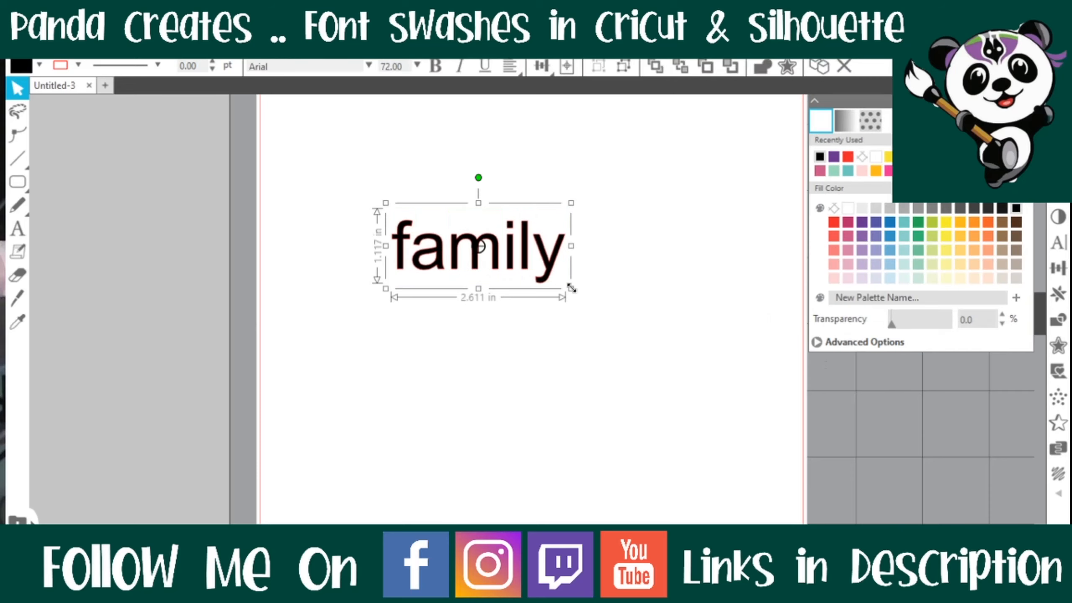
drag(570, 288, 708, 361)
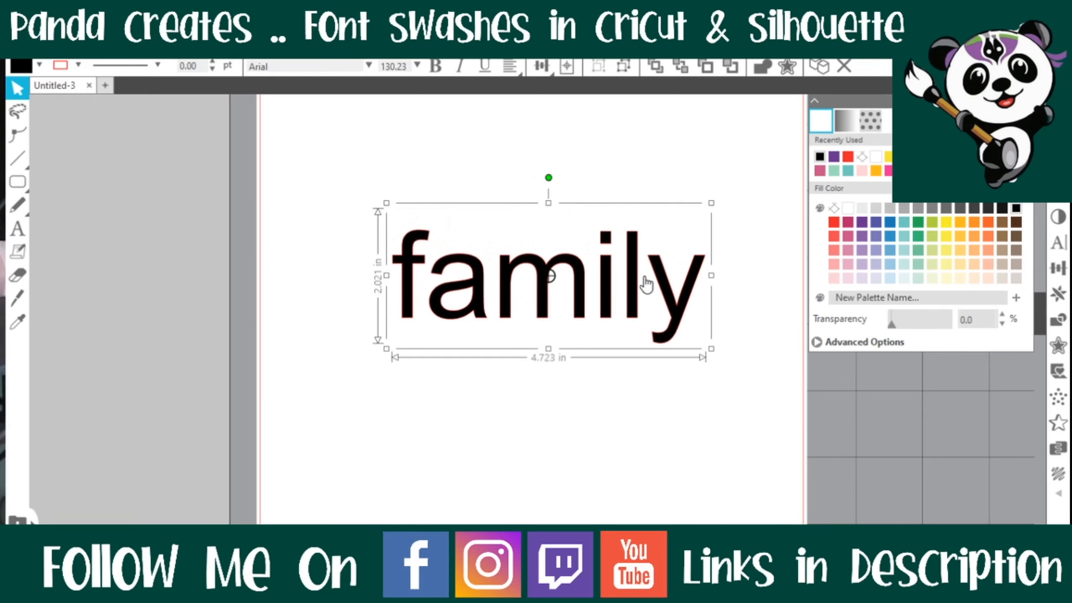
drag(648, 279, 613, 270)
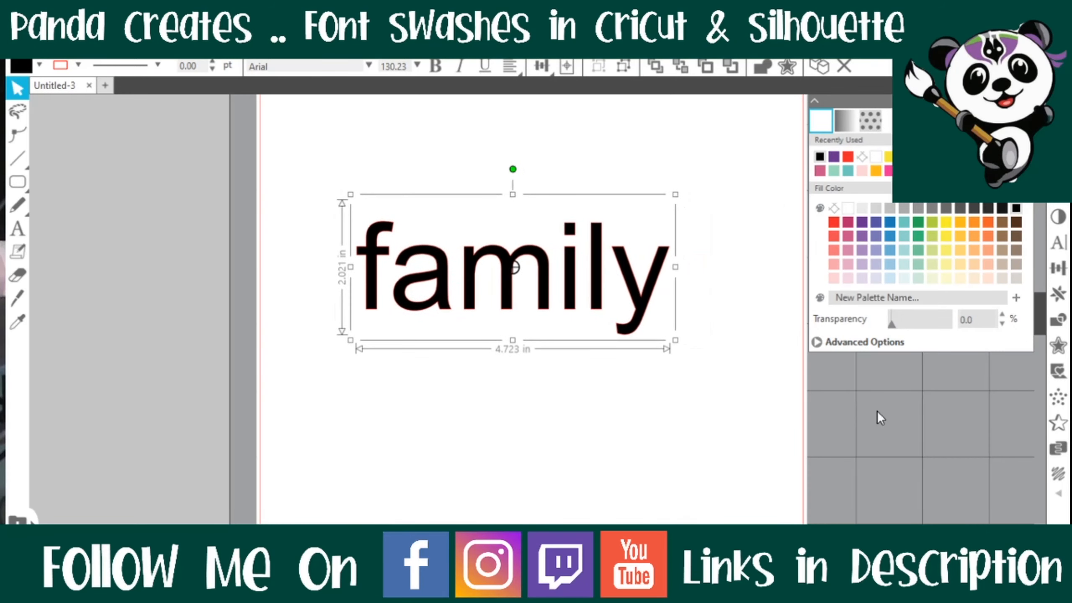
Change the font of the "family" text to I Love Glitter and deselect it
click(1060, 250)
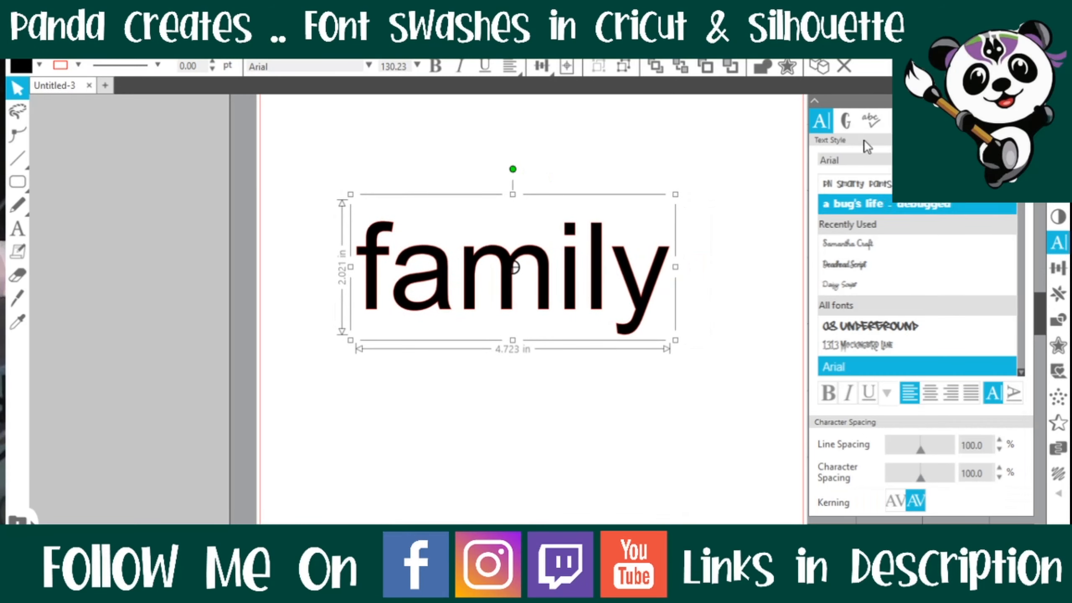
click(865, 158)
text(i love gli)
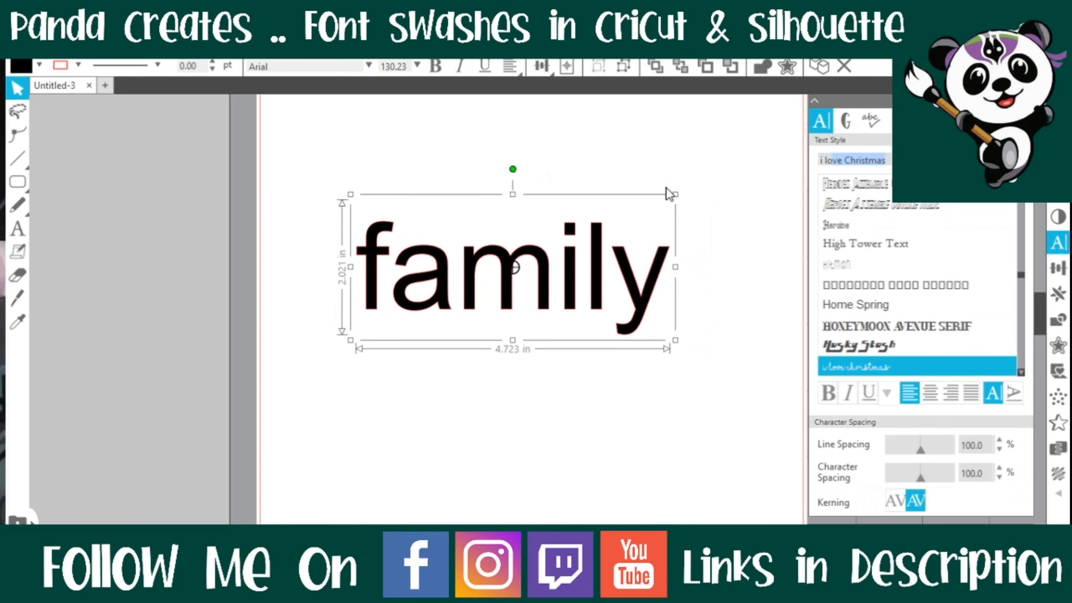
text(tte)
key(Return)
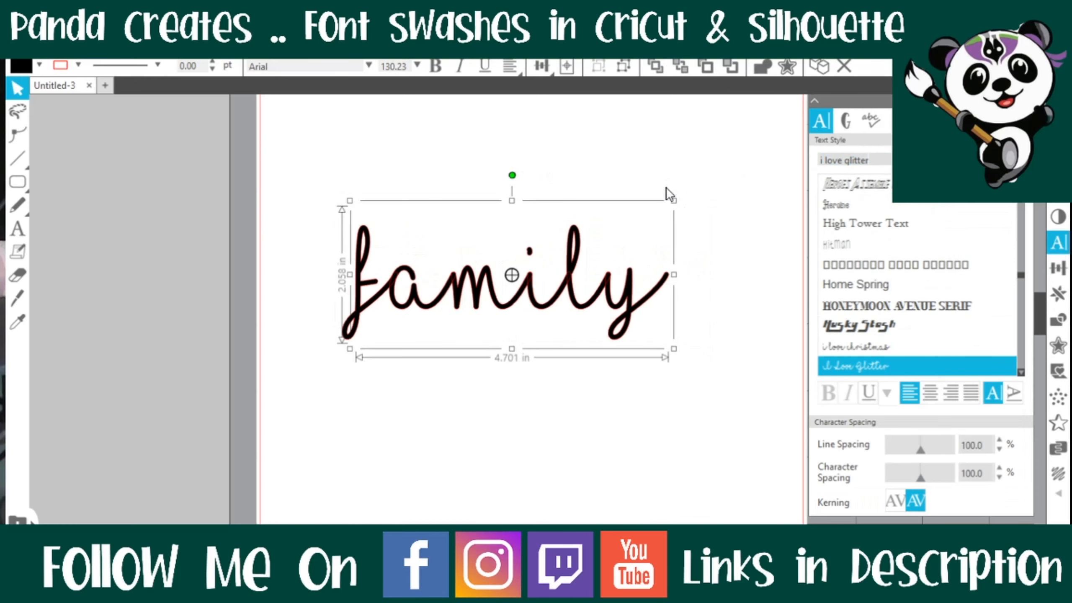
click(571, 467)
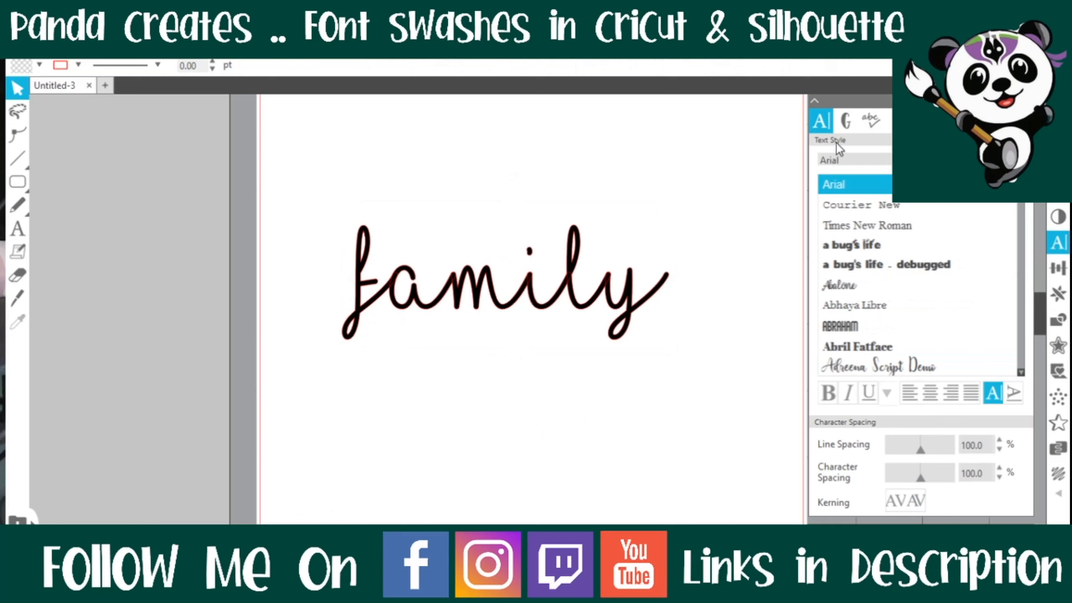
Select the "family" text, open the glyphs of the I Love Glitter font and look through them for the swashes
click(473, 292)
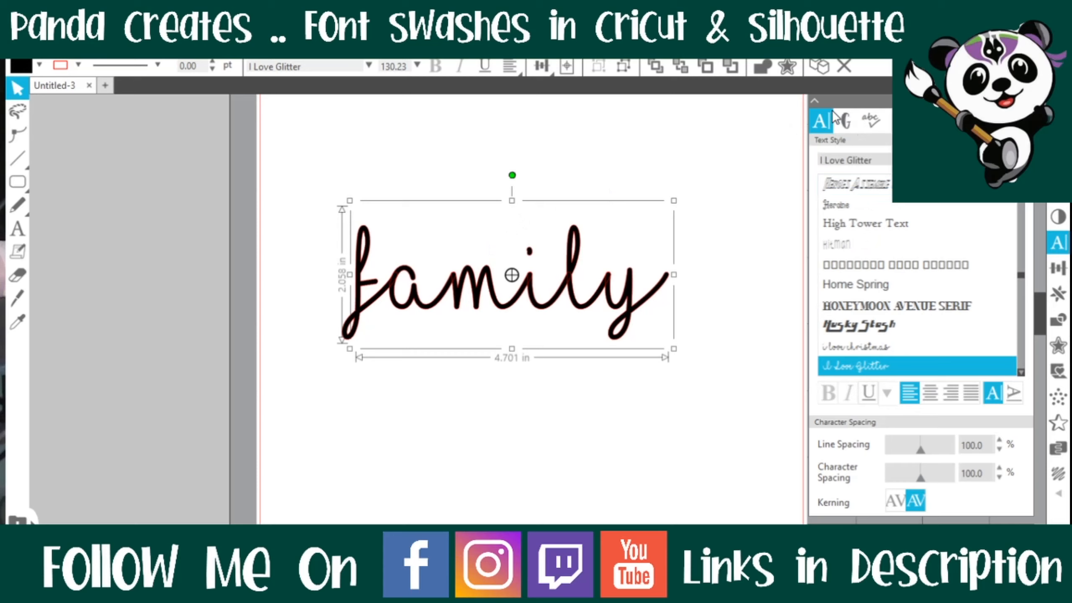
click(850, 121)
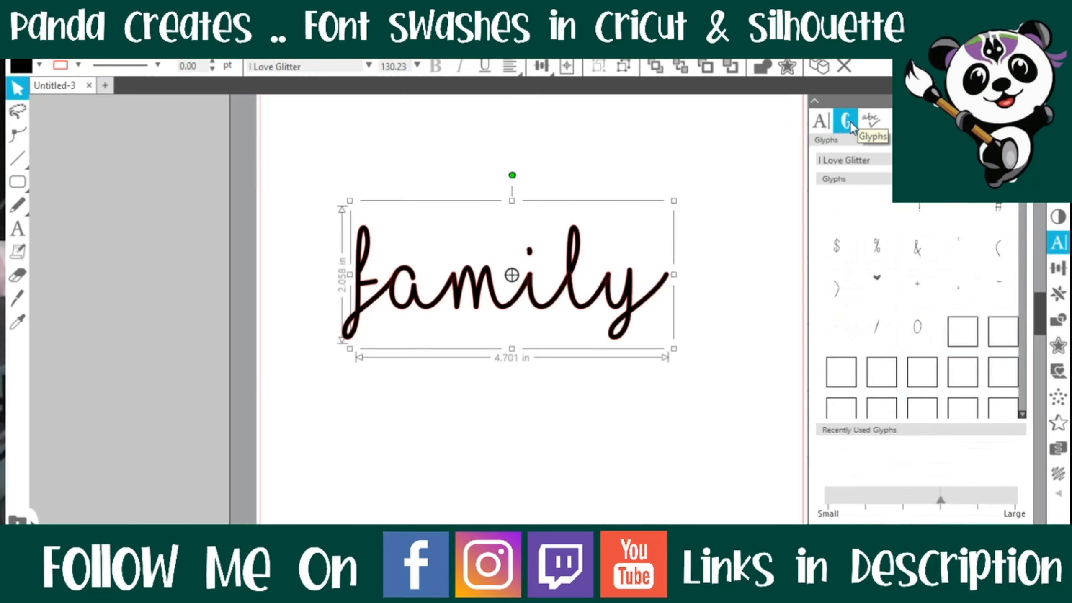
click(1022, 414)
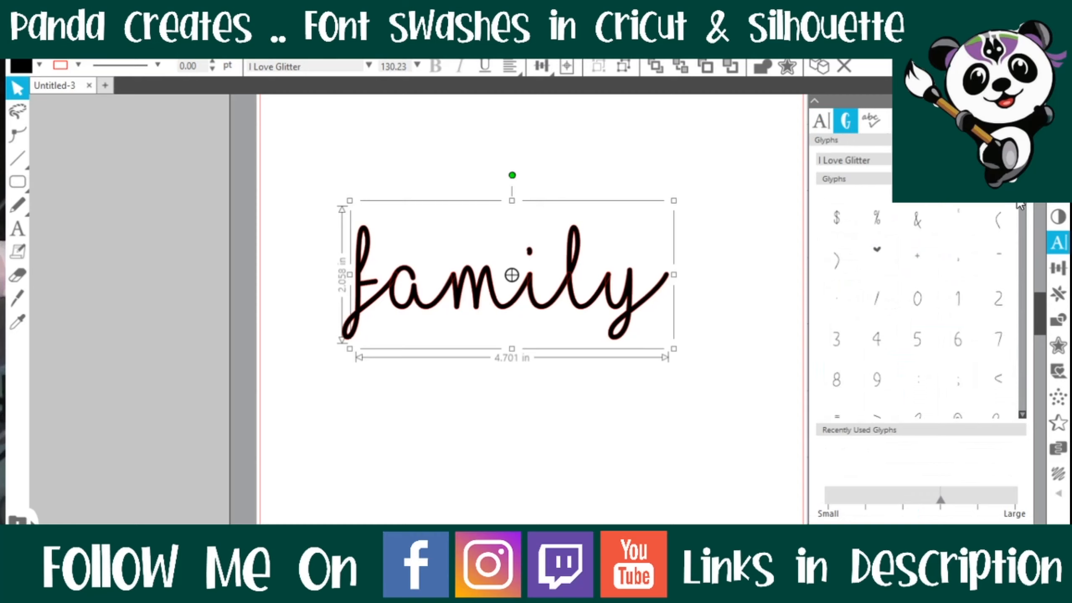
scroll(1026, 207, down, 1)
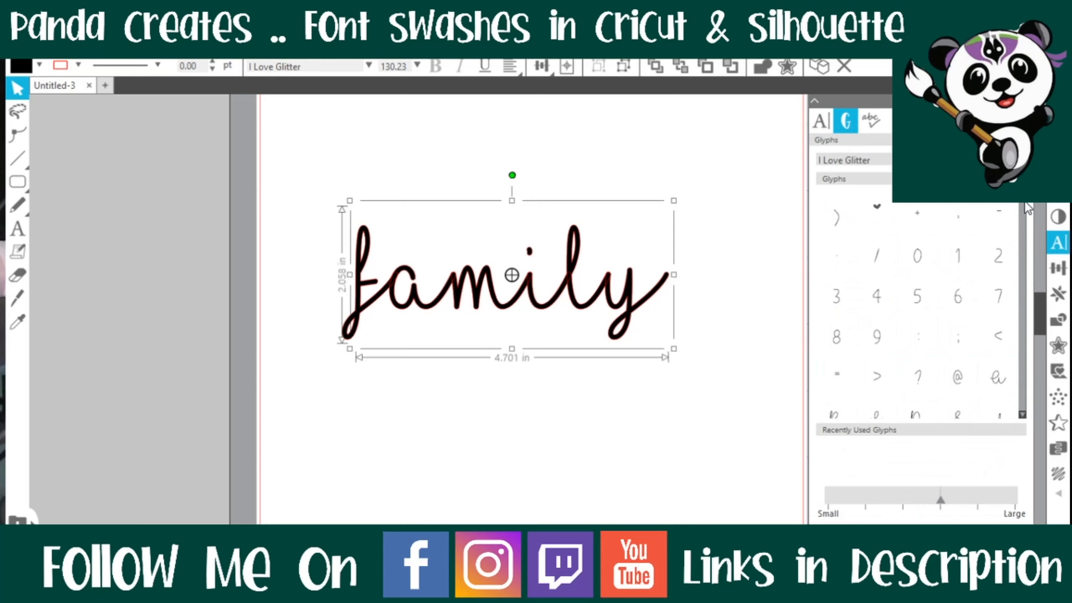